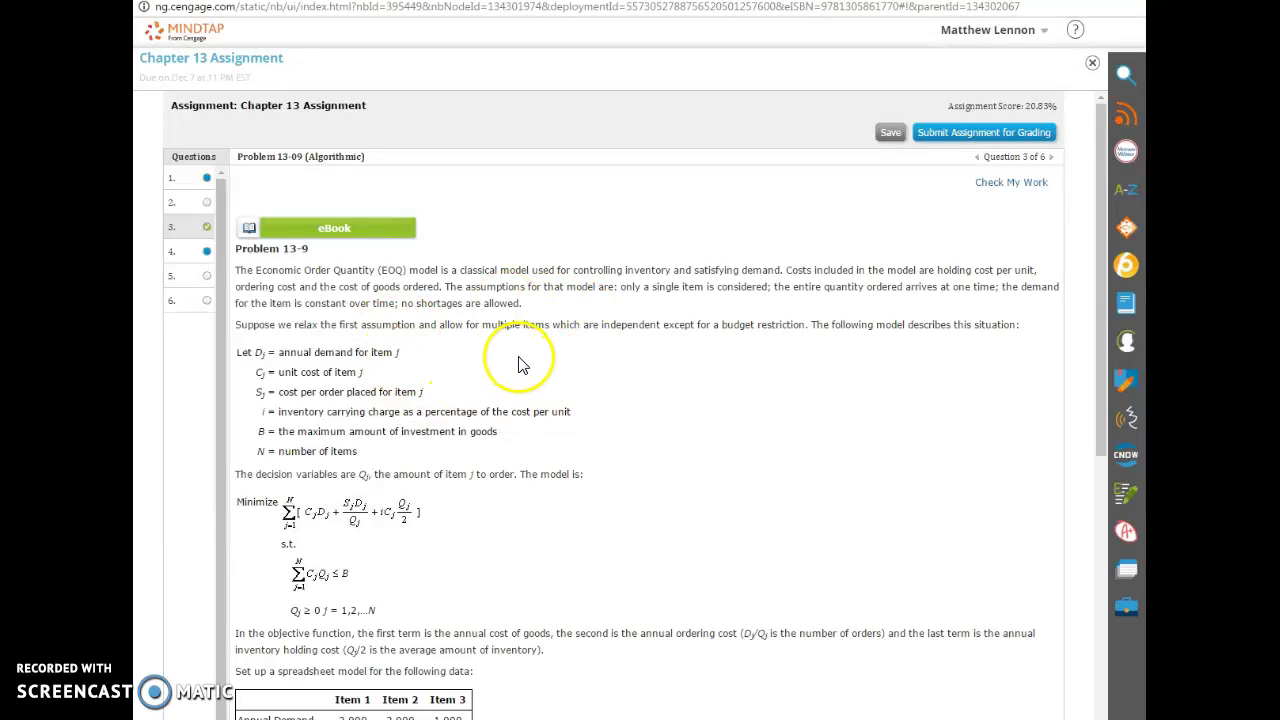
- Read the model and data of Problem 13-9, and switch to Excel to review the item table A1:D4 and the Item 1 objective cell
{"action": "scroll", "coordinate": [457, 608], "scroll_direction": "down", "scroll_amount": 1}
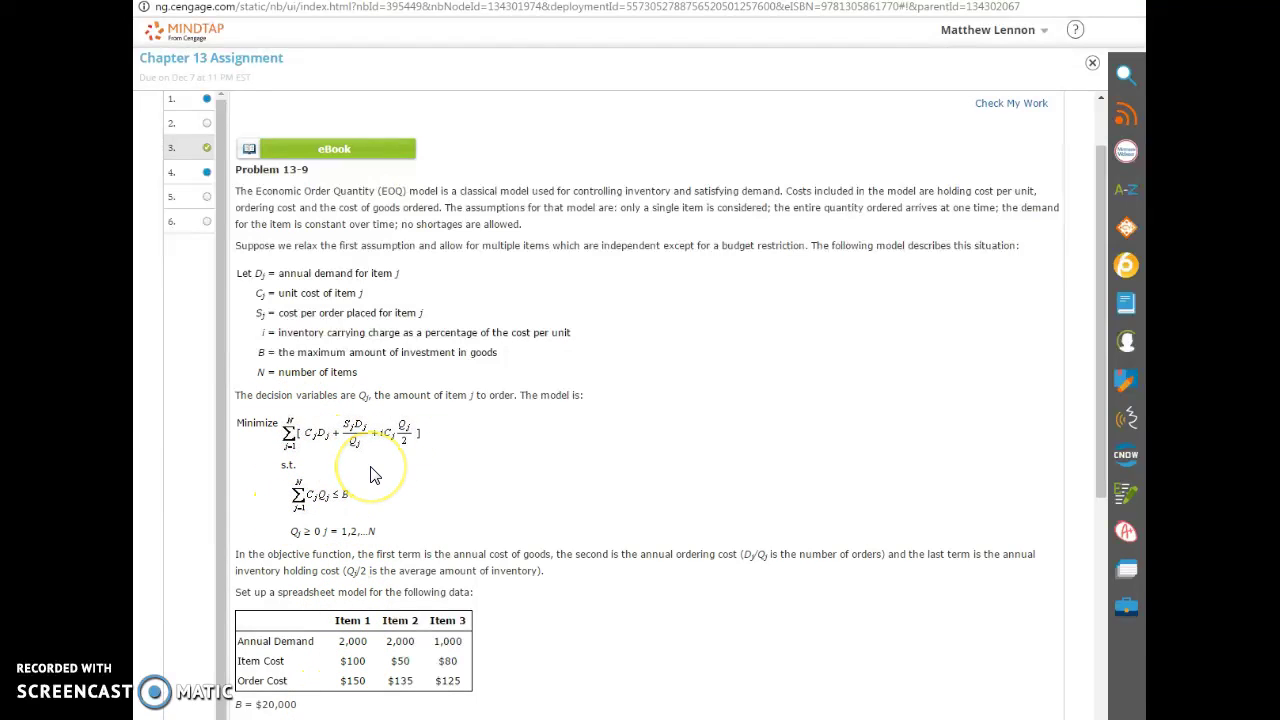
{"action": "scroll", "coordinate": [449, 491], "scroll_direction": "down", "scroll_amount": 1}
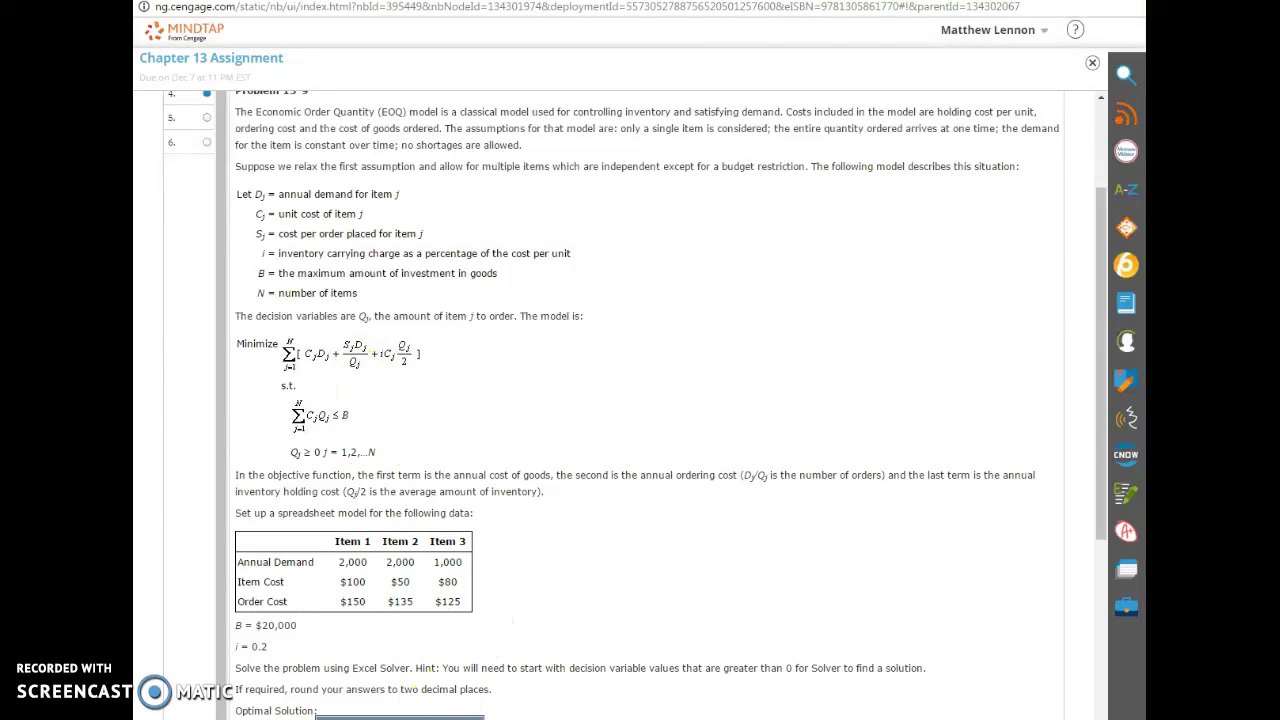
{"action": "key", "text": "alt+Tab"}
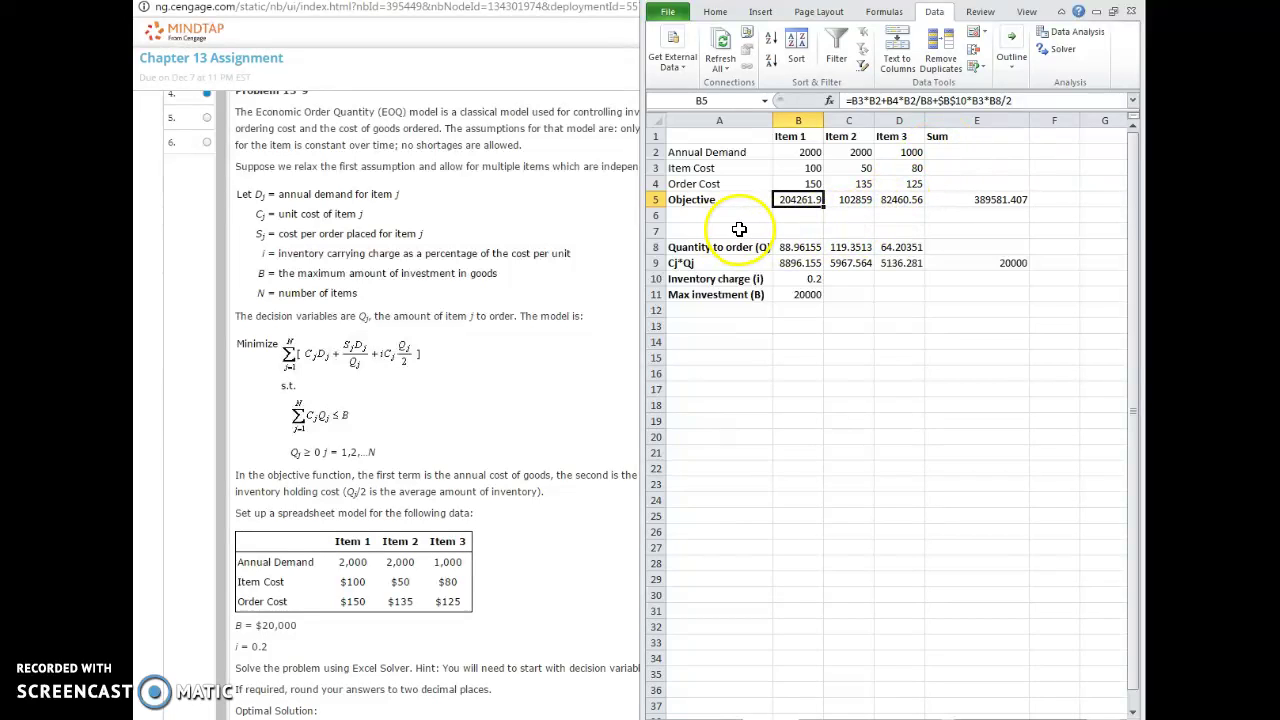
{"action": "left_click_drag", "start_coordinate": [912, 184], "coordinate": [709, 140]}
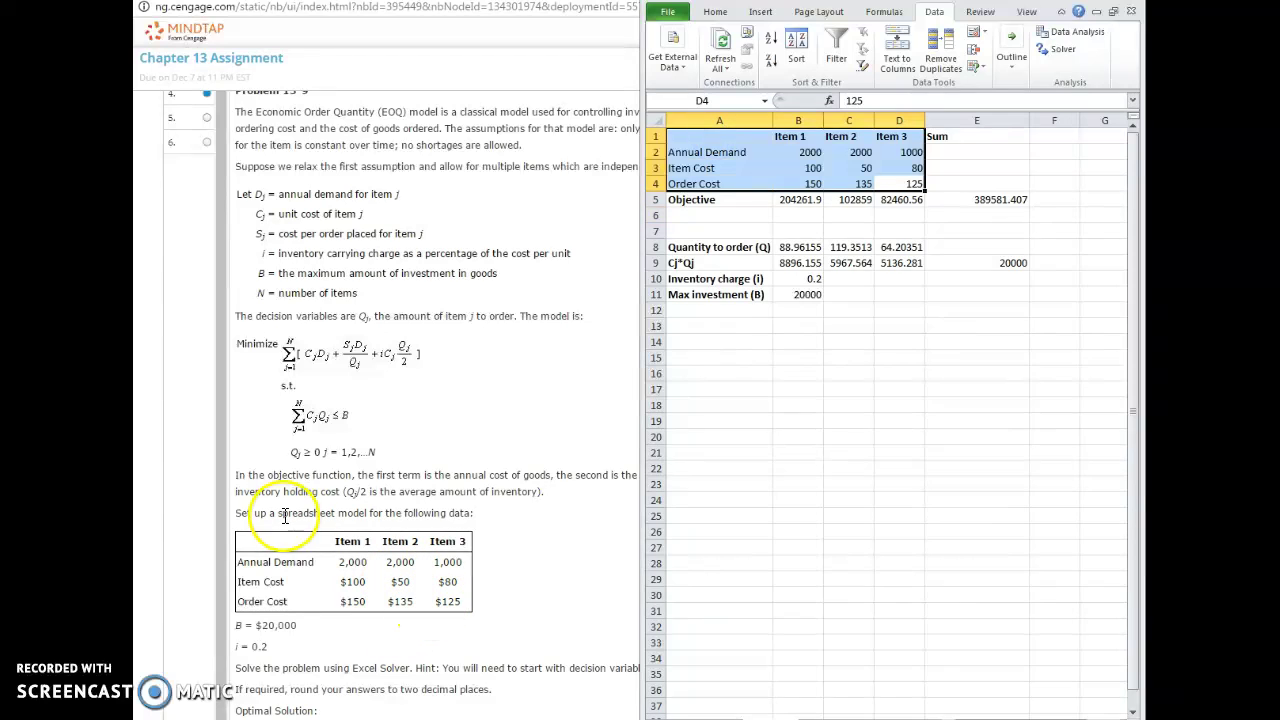
{"action": "left_click", "coordinate": [912, 185]}
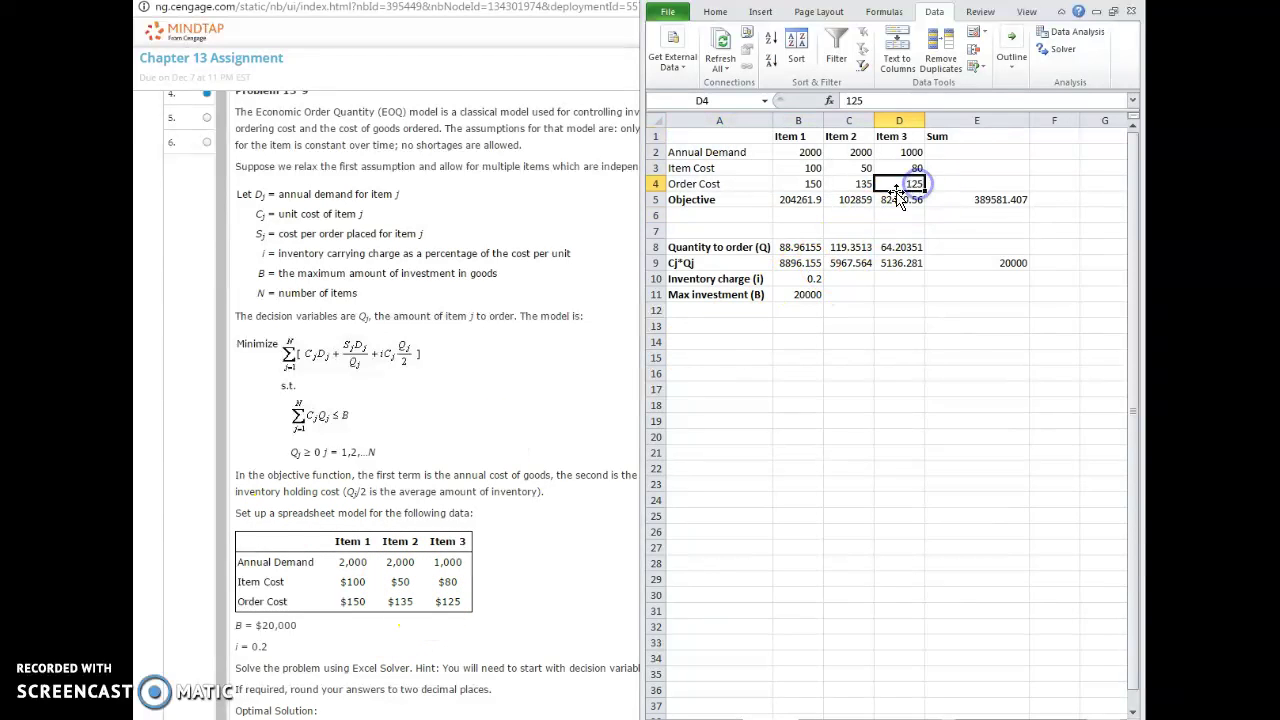
{"action": "left_click", "coordinate": [805, 203]}
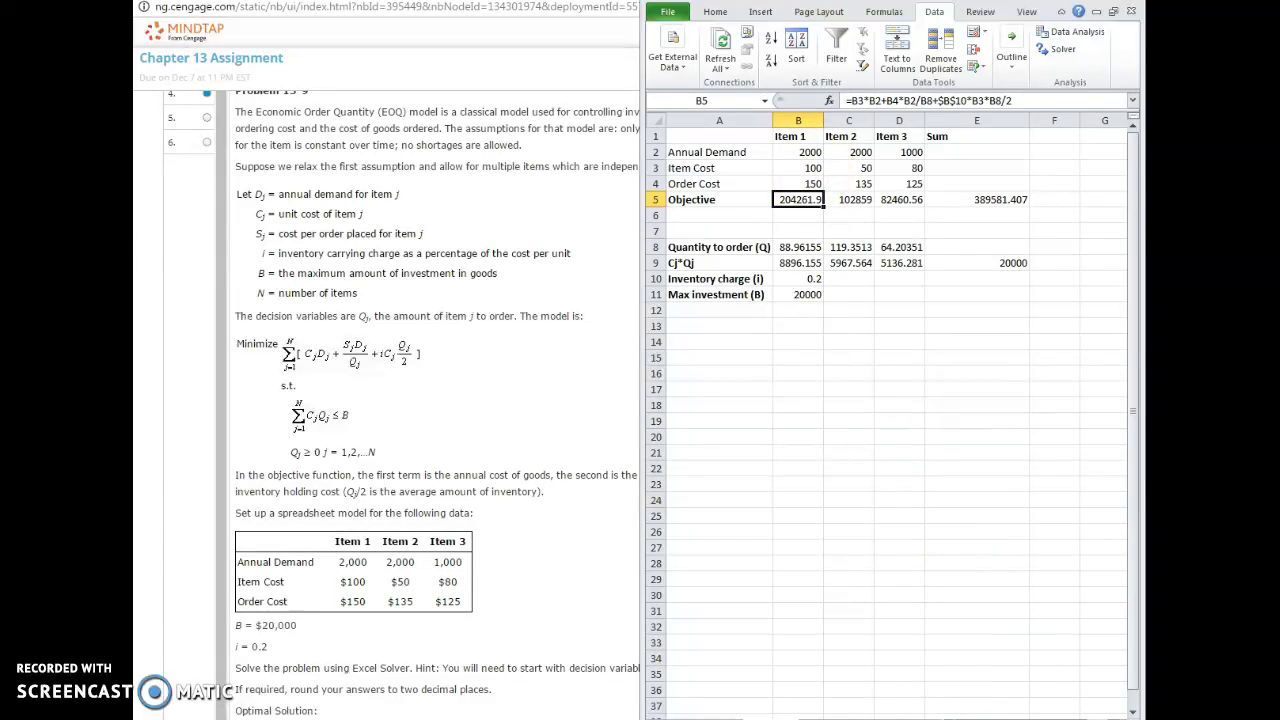
{"action": "scroll", "coordinate": [890, 415], "scroll_direction": "up", "scroll_amount": 2}
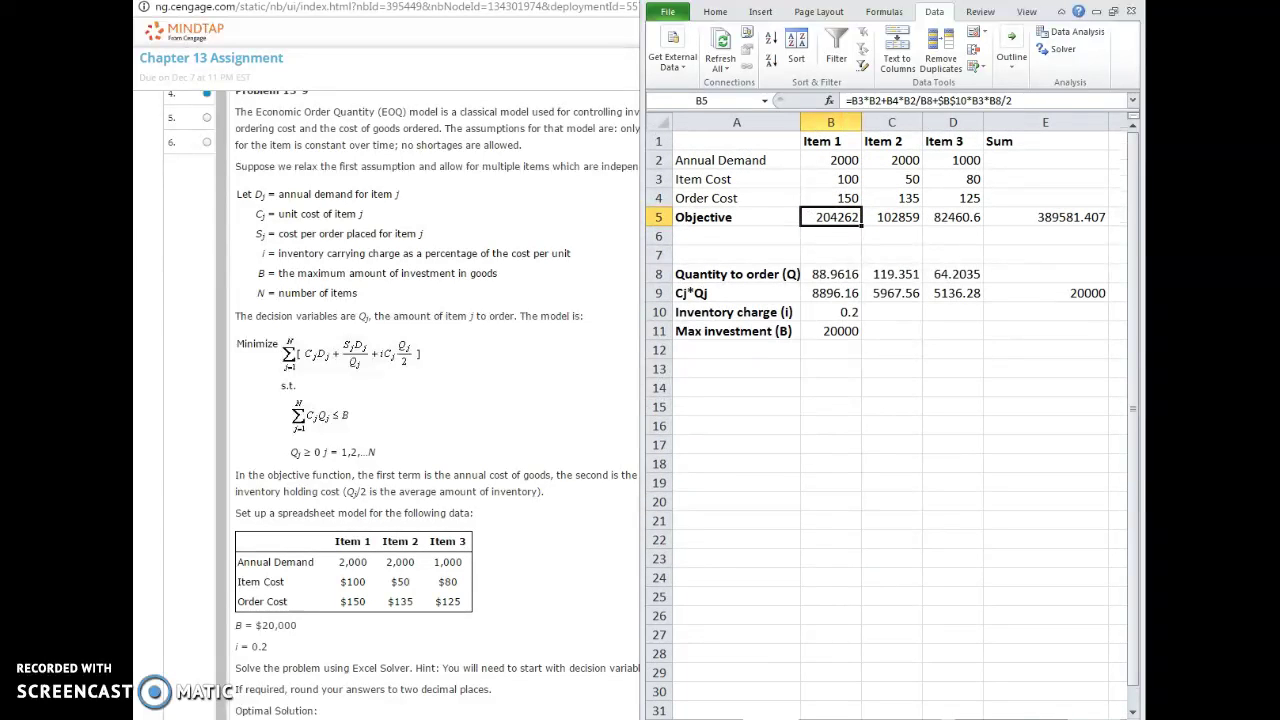
- Display the sheet's formulas, narrowing column A and widening column B so the full Item 1 objective formula can be read
{"action": "key", "text": "ctrl+grave"}
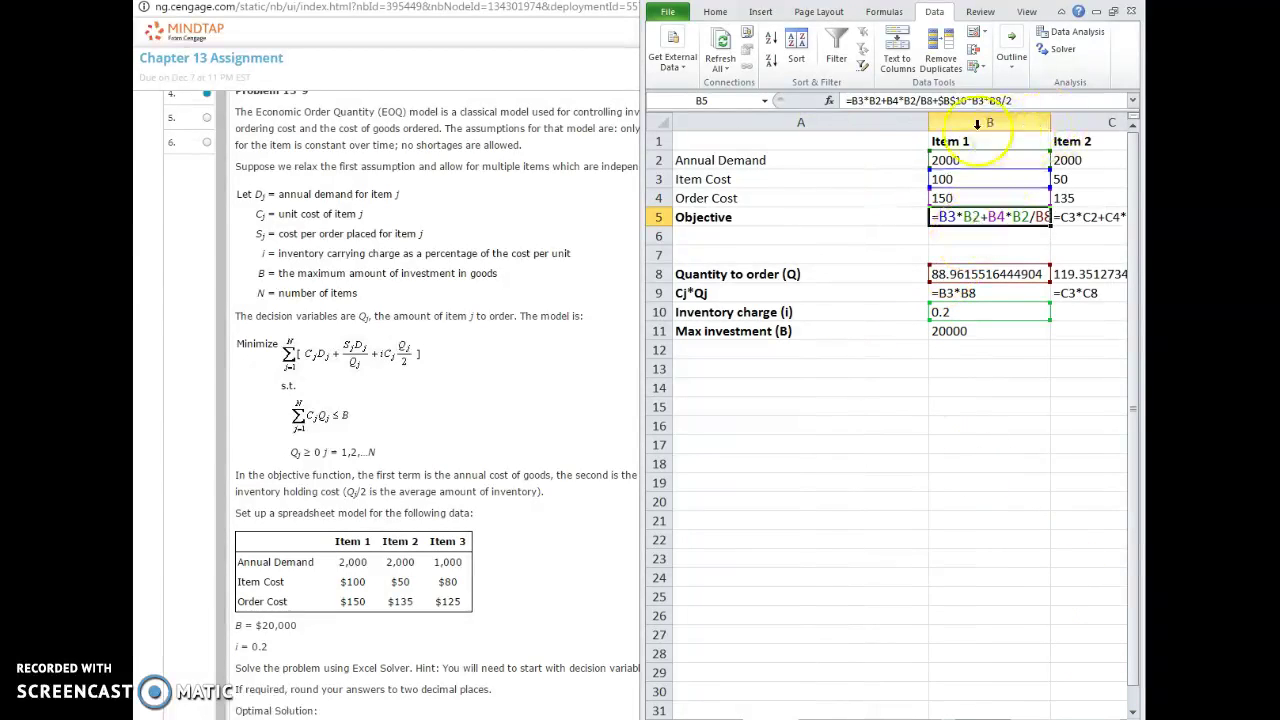
{"action": "left_click_drag", "start_coordinate": [928, 122], "coordinate": [800, 122]}
{"action": "key", "text": "Escape"}
{"action": "left_click_drag", "start_coordinate": [928, 122], "coordinate": [832, 122]}
{"action": "left_click_drag", "start_coordinate": [957, 122], "coordinate": [1094, 125]}
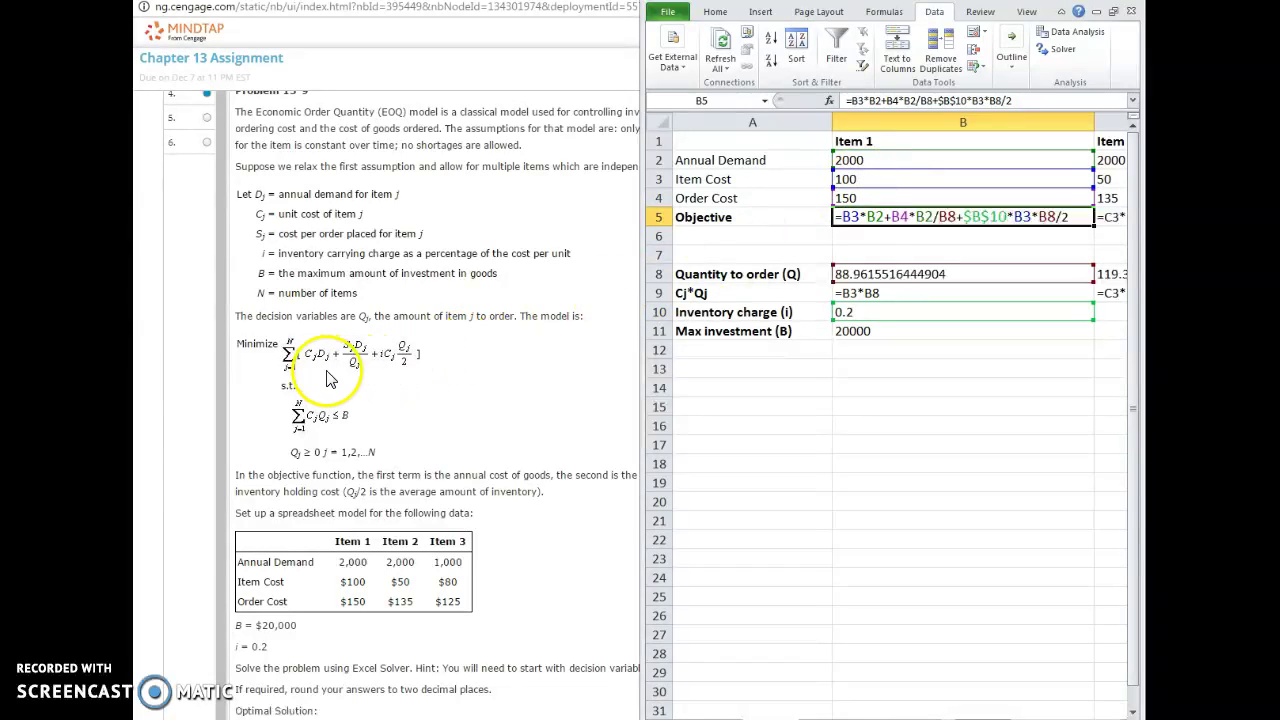
{"action": "left_click", "coordinate": [887, 172]}
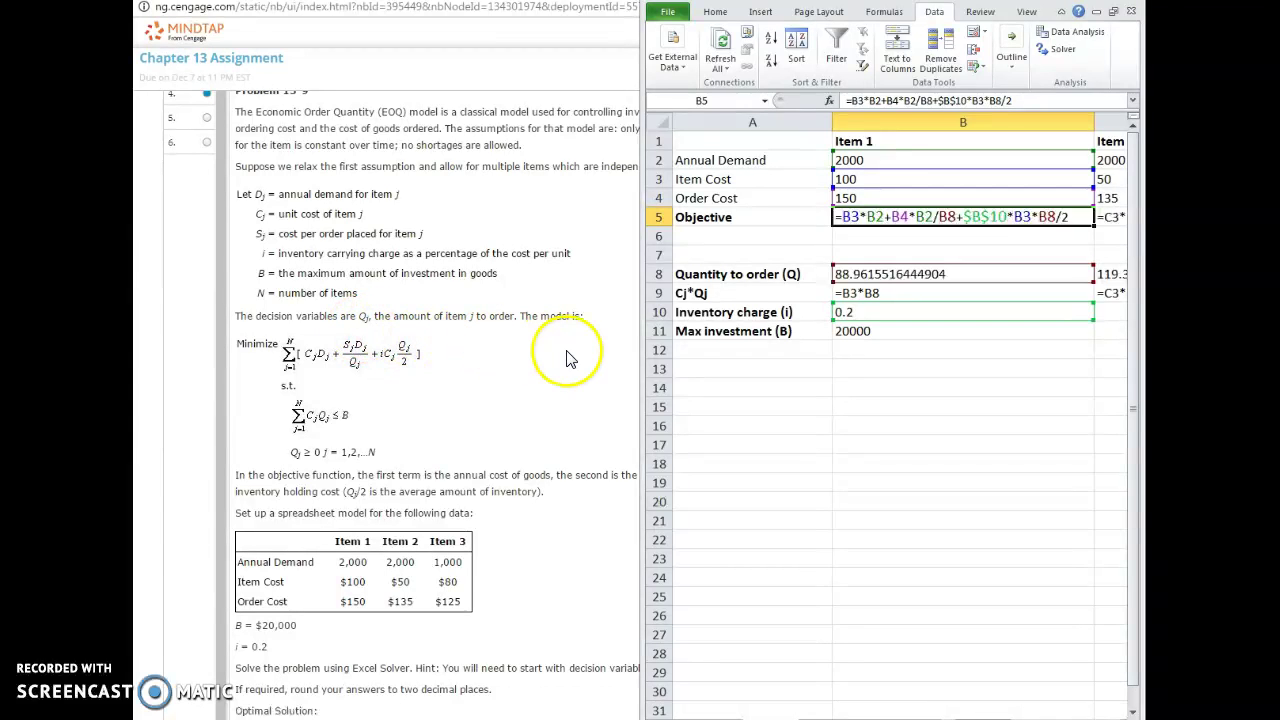
- Set the starting quantity to order to 1 for Items 1, 2 and 3 in cells B8:D8
{"action": "left_click", "coordinate": [958, 277]}
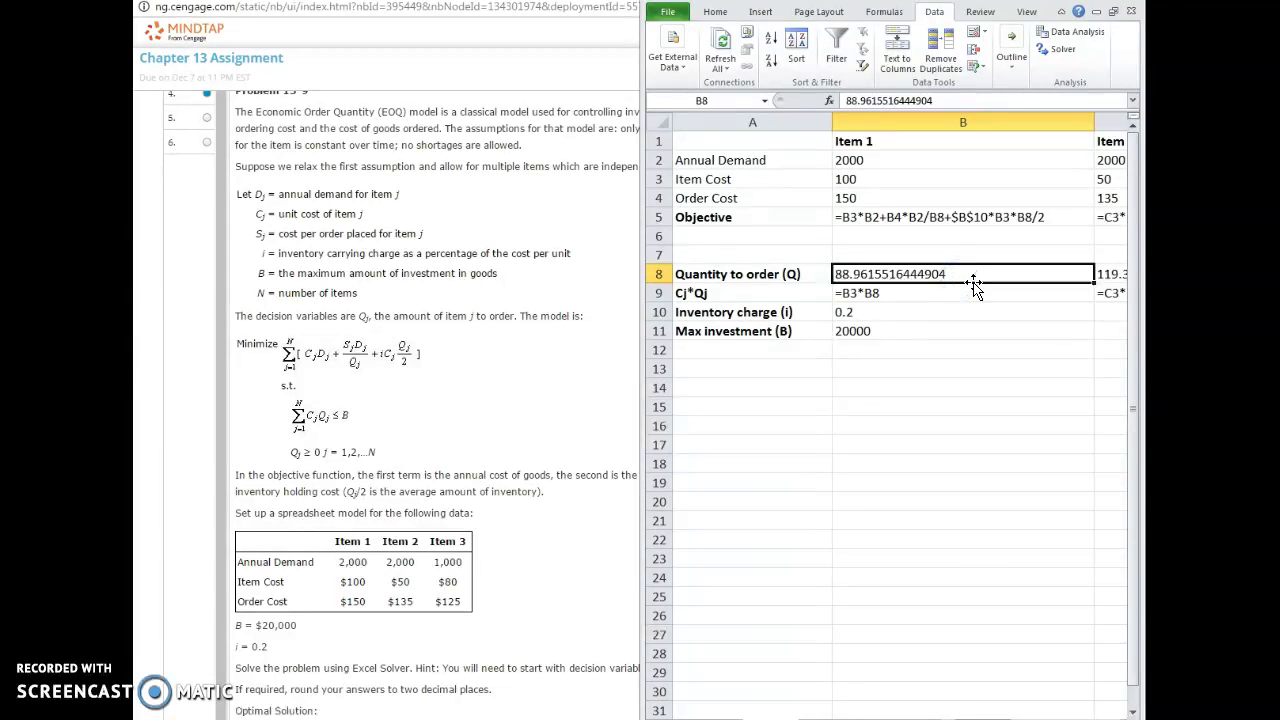
{"action": "type", "text": "1"}
{"action": "key", "text": "Tab"}
{"action": "type", "text": "1"}
{"action": "key", "text": "Tab"}
{"action": "type", "text": "1"}
{"action": "key", "text": "Down"}
- Inspect the Cj*Qj formulas and their cell references for all three items in row 9
{"action": "key", "text": "F2"}
{"action": "key", "text": "Escape"}
{"action": "key", "text": "Left"}
{"action": "key", "text": "F2"}
{"action": "key", "text": "Escape"}
{"action": "key", "text": "Left"}
{"action": "key", "text": "F2"}
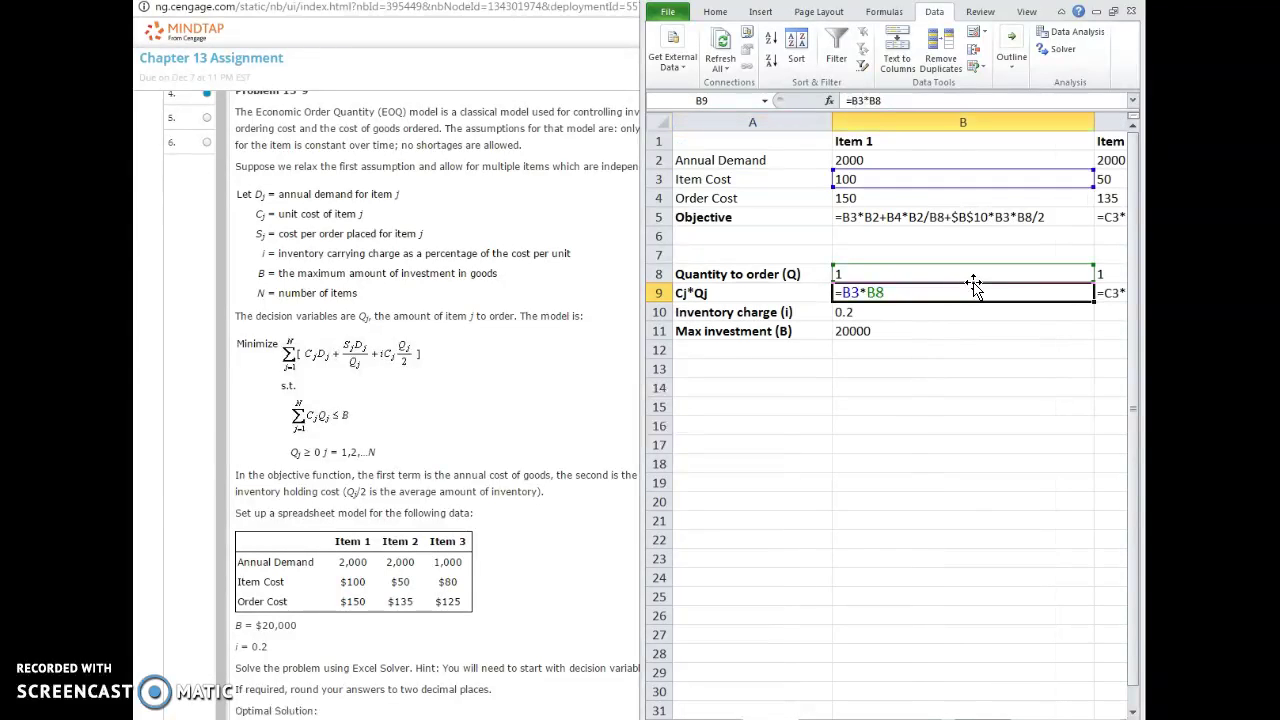
{"action": "key", "text": "Escape"}
{"action": "key", "text": "Up"}
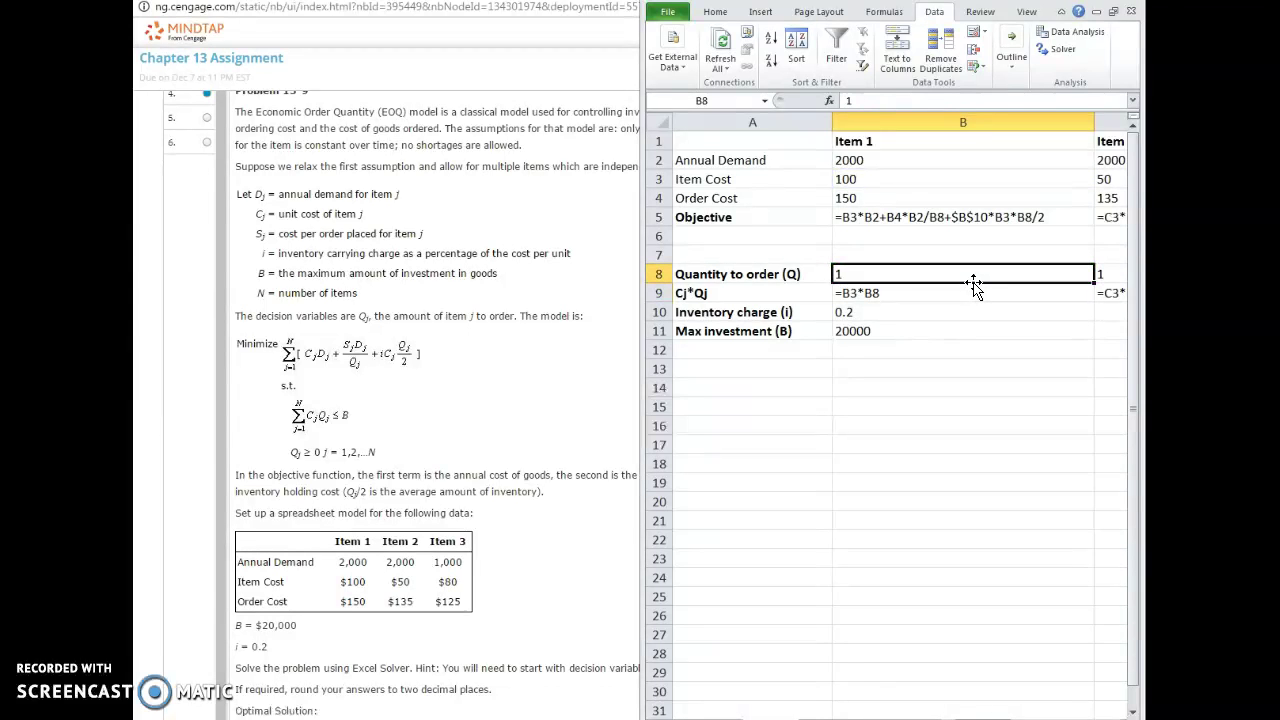
- Examine the cell references in the Item 1 objective formula in B5 against the cost model in the problem
{"action": "key", "text": "Up"}
{"action": "key", "text": "Up"}
{"action": "key", "text": "Up"}
{"action": "key", "text": "F2"}
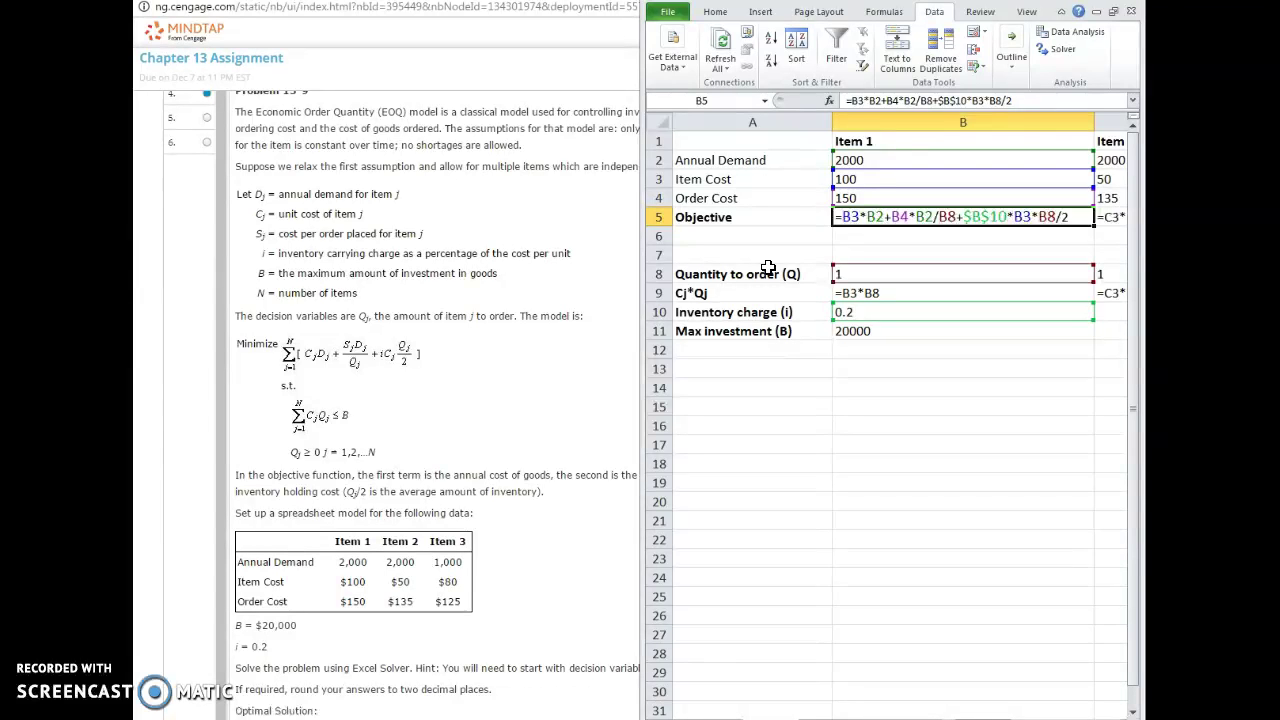
{"action": "left_click", "coordinate": [914, 236]}
{"action": "left_click_drag", "start_coordinate": [895, 227], "coordinate": [948, 232]}
{"action": "left_click", "coordinate": [911, 272]}
- Narrow column B so the Item 1 to Item 3 and Sum formulas fit in view, and return the sheet to showing values
{"action": "scroll", "coordinate": [890, 420], "scroll_direction": "right", "scroll_amount": 1}
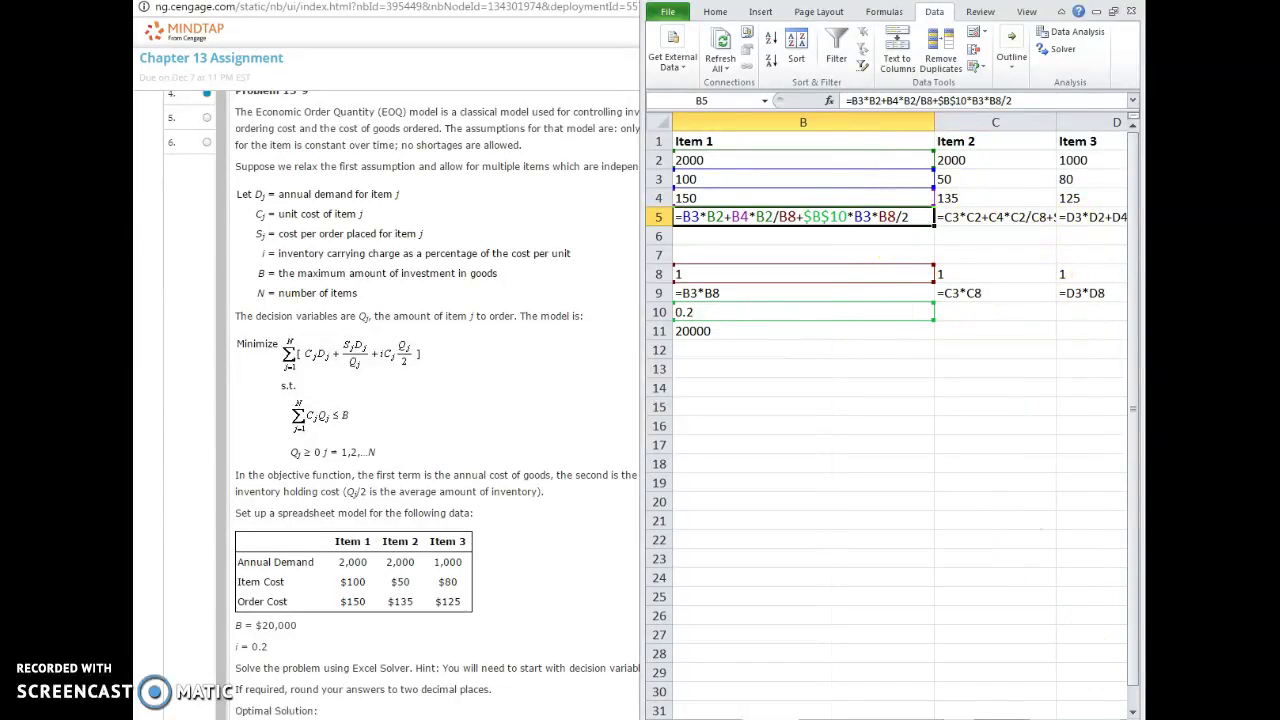
{"action": "scroll", "coordinate": [1060, 633], "scroll_direction": "down", "scroll_amount": 3}
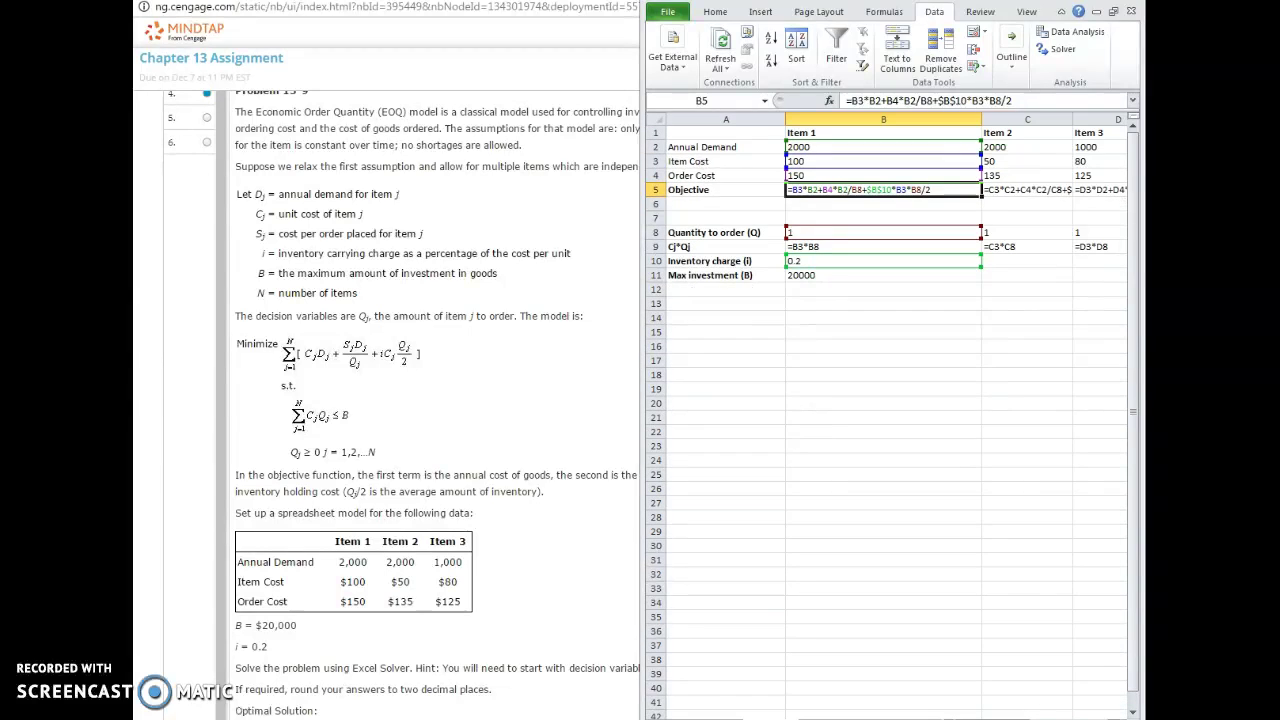
{"action": "left_click_drag", "start_coordinate": [983, 120], "coordinate": [865, 119]}
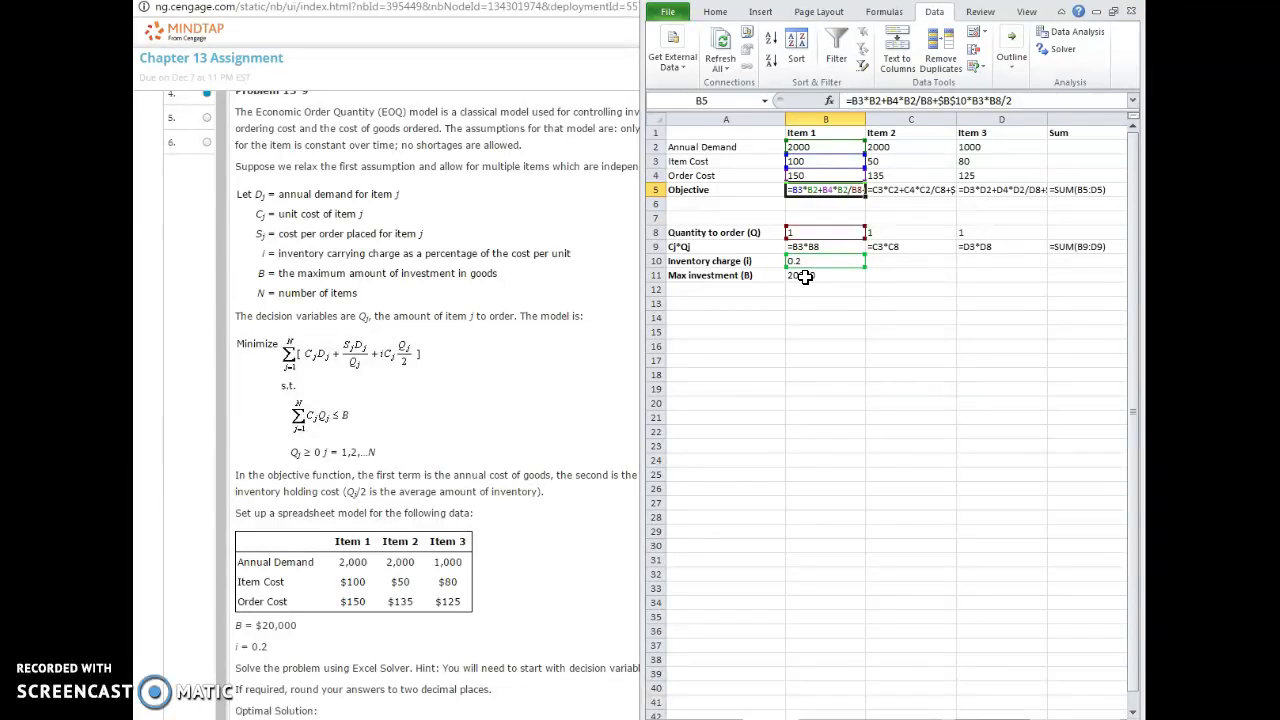
{"action": "key", "text": "ctrl+grave"}
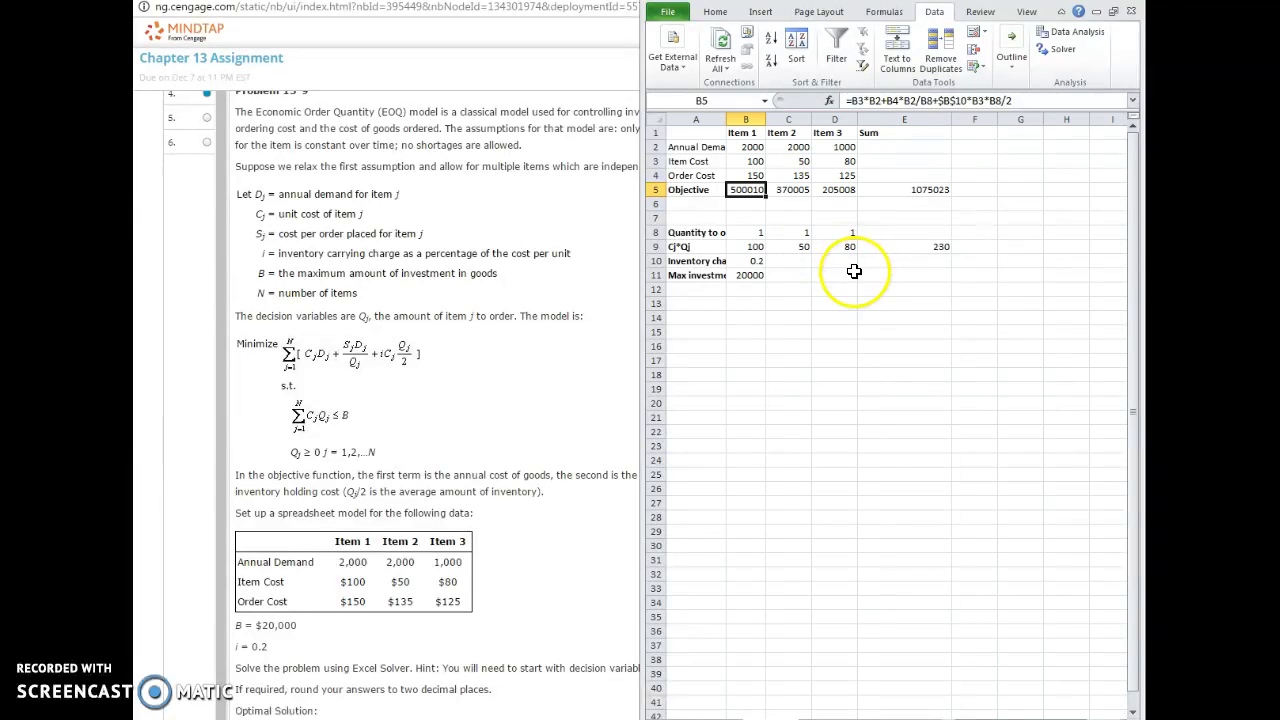
- Run Solver with GRG Nonlinear to minimize E5 by changing B8:D8 under the listed constraints, and keep the solution
{"action": "left_click", "coordinate": [1060, 49]}
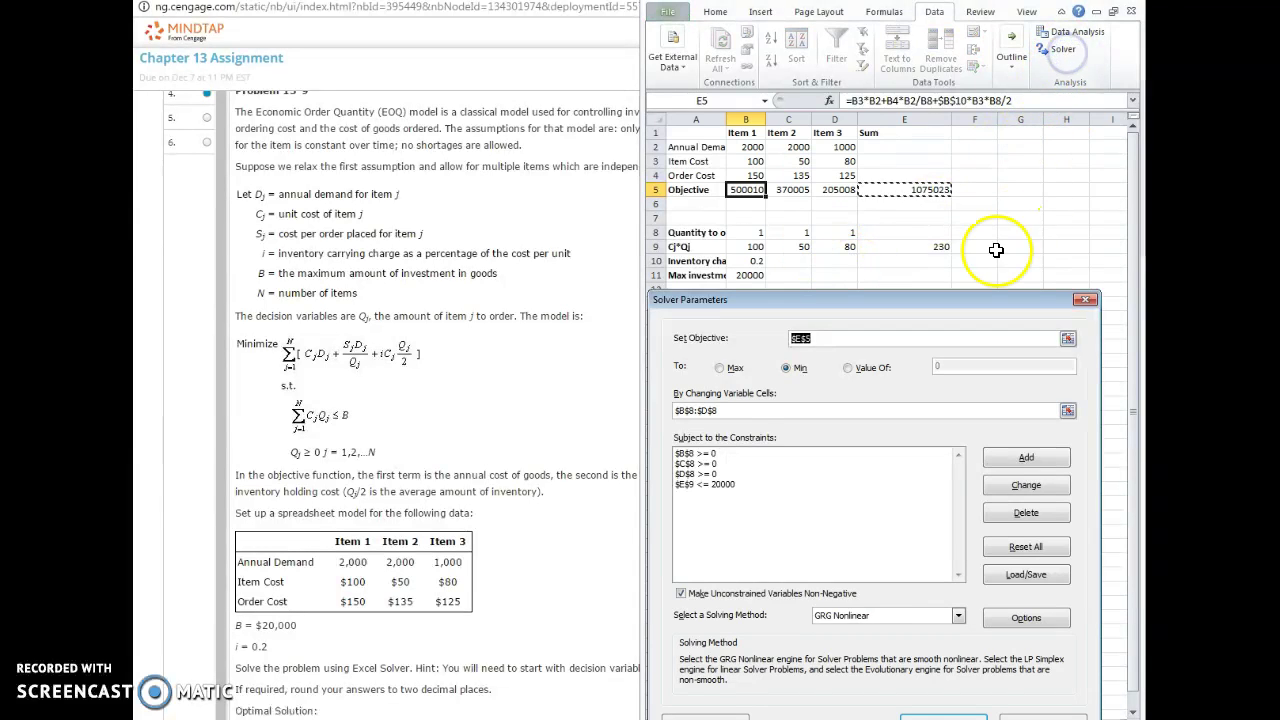
{"action": "left_click_drag", "start_coordinate": [985, 308], "coordinate": [1037, 250]}
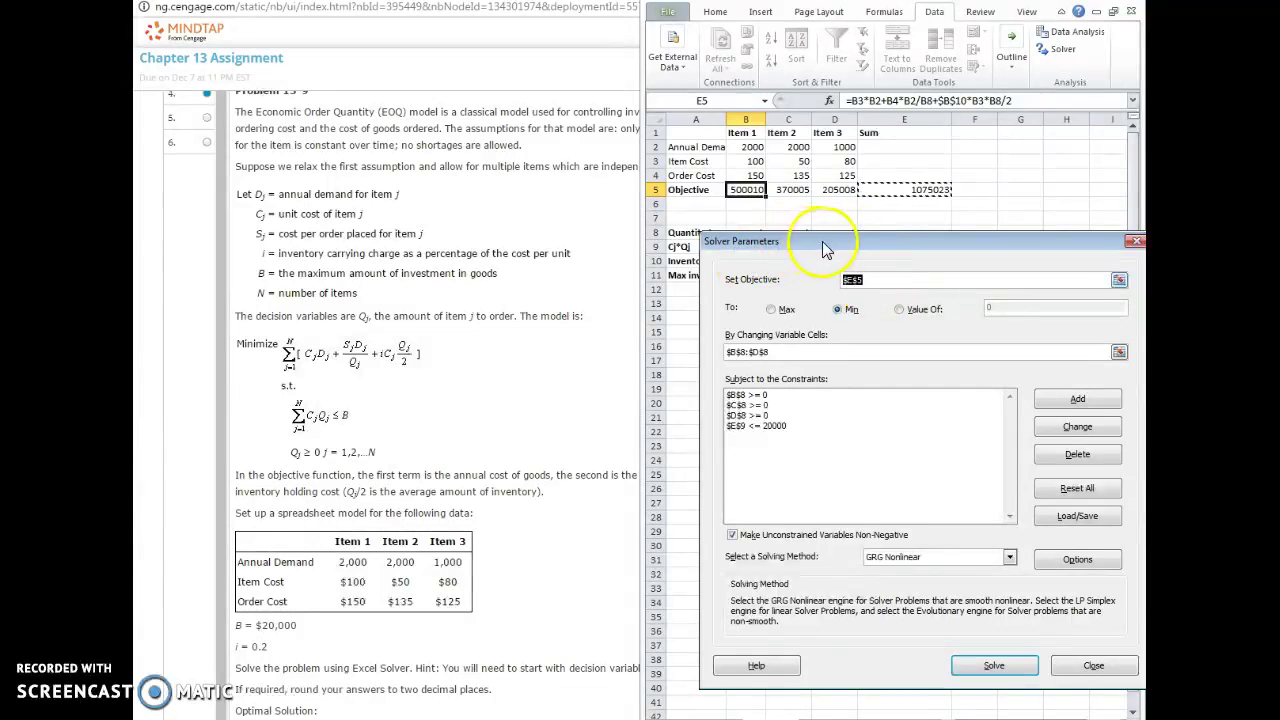
{"action": "left_click_drag", "start_coordinate": [826, 246], "coordinate": [810, 281]}
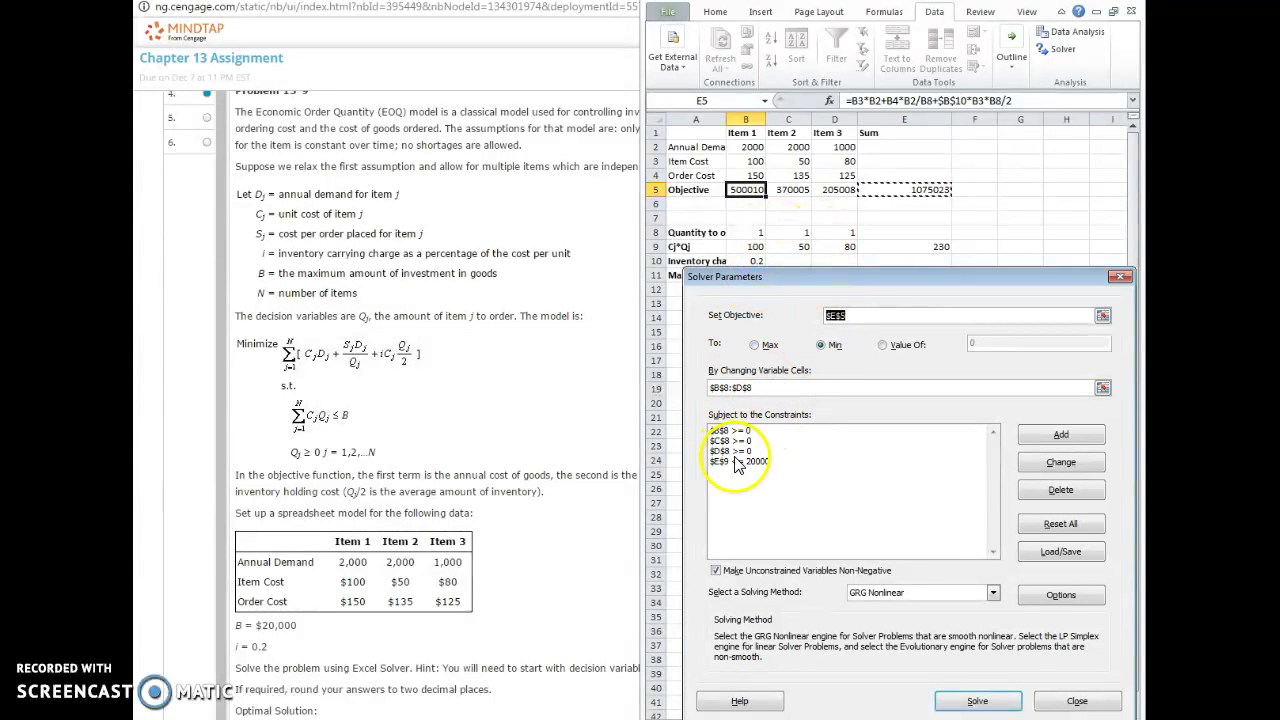
{"action": "left_click_drag", "start_coordinate": [910, 278], "coordinate": [898, 338]}
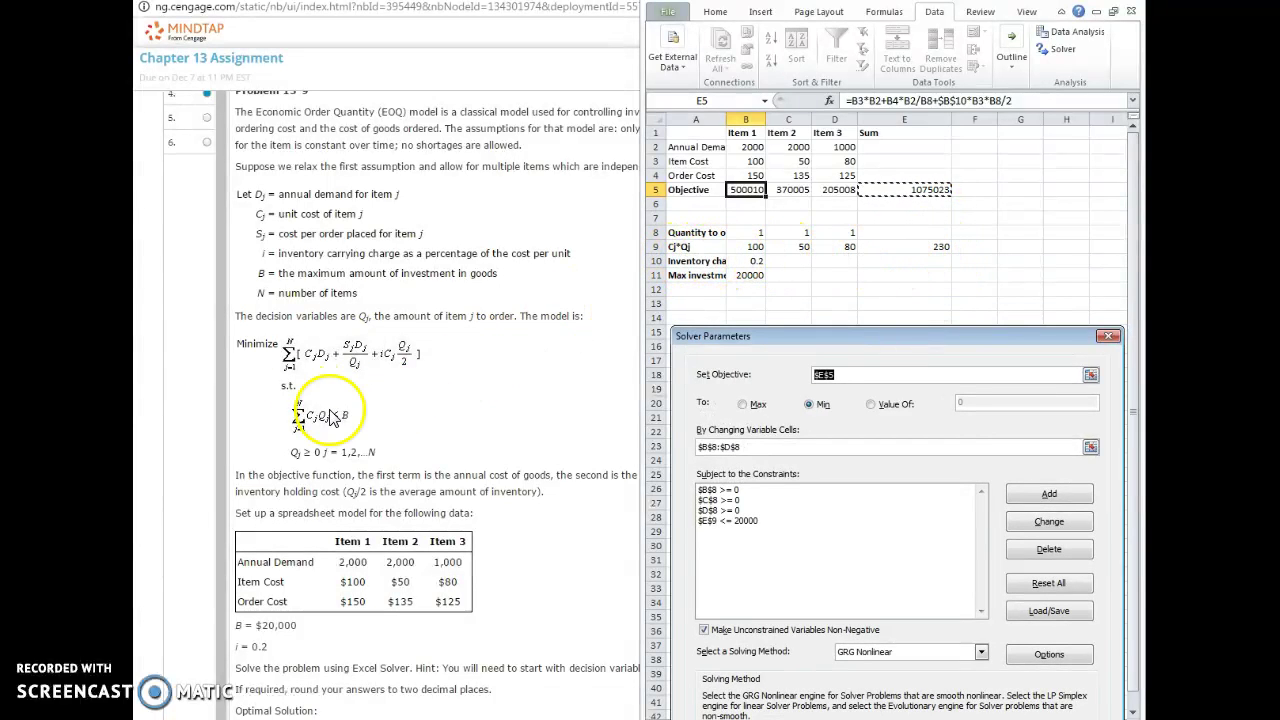
{"action": "left_click_drag", "start_coordinate": [943, 334], "coordinate": [945, 219]}
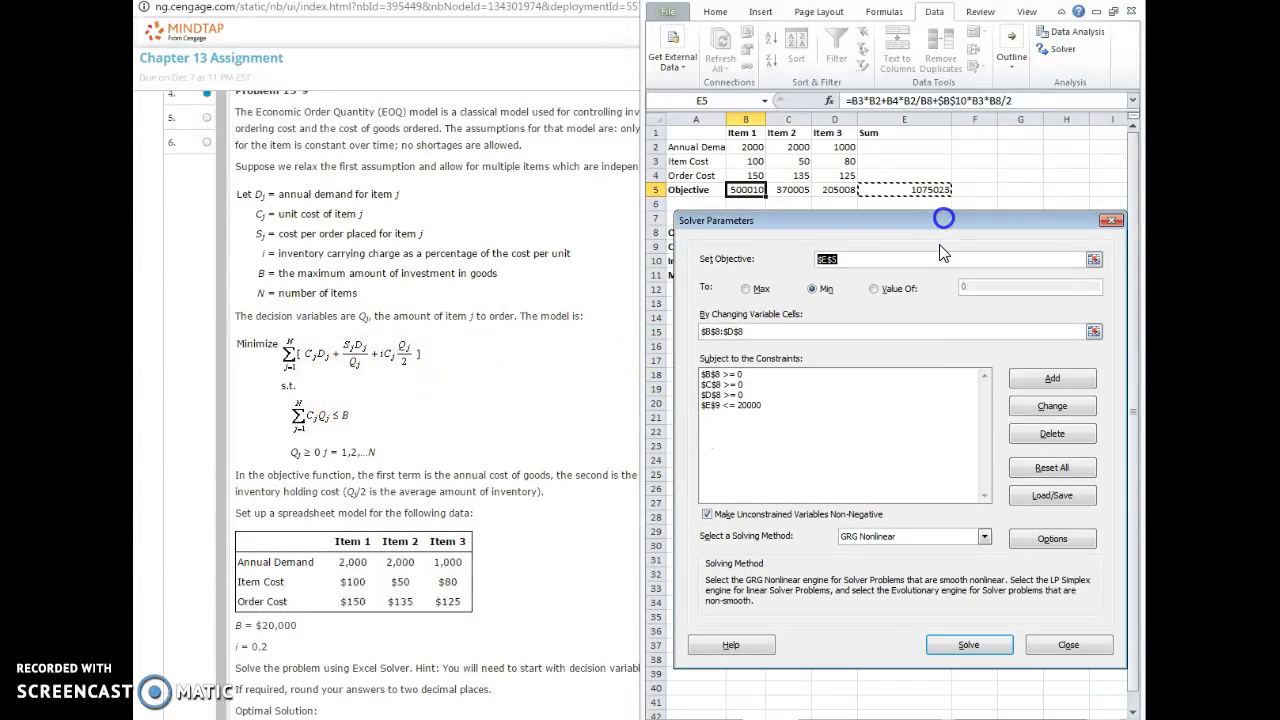
{"action": "left_click", "coordinate": [968, 645]}
{"action": "left_click", "coordinate": [783, 402]}
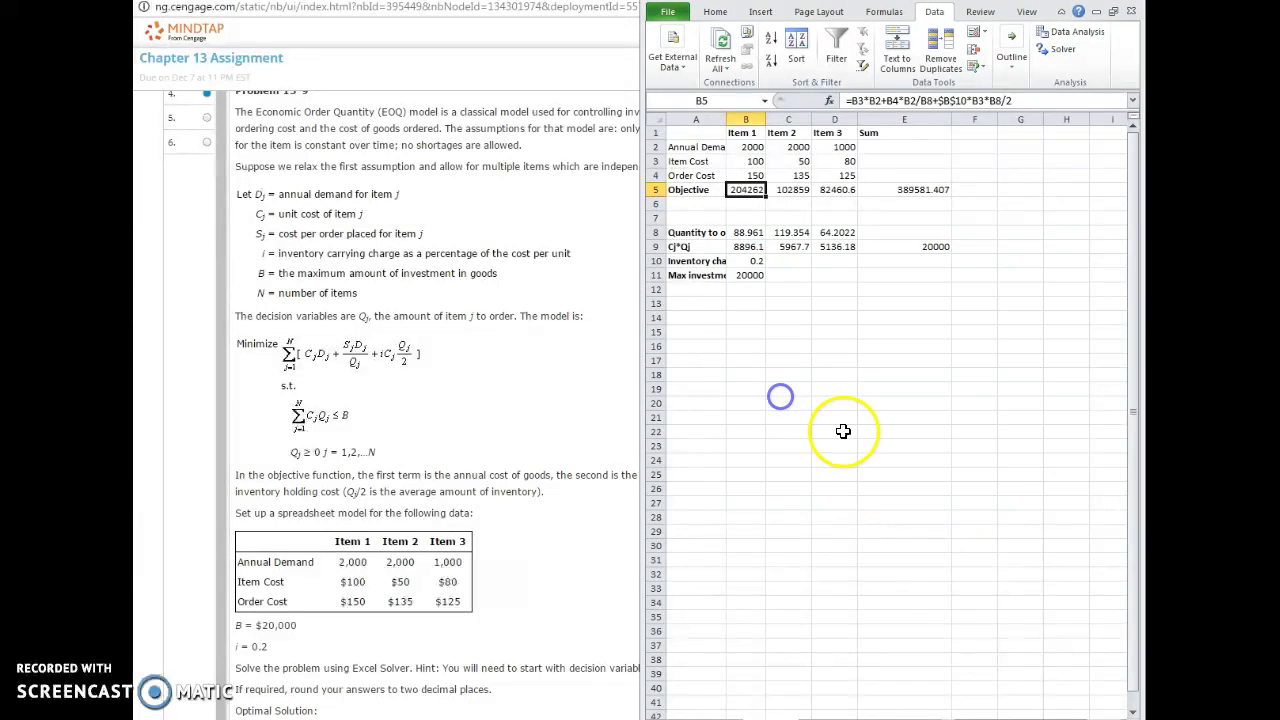
- Switch to the MindTap assignment and compare the Solver quantities and total cost with the submitted answers of Problem 13-9
{"action": "scroll", "coordinate": [565, 572], "scroll_direction": "down", "scroll_amount": 2}
{"action": "scroll", "coordinate": [565, 572], "scroll_direction": "up", "scroll_amount": 2}
{"action": "left_click", "coordinate": [578, 513]}
{"action": "scroll", "coordinate": [592, 537], "scroll_direction": "down", "scroll_amount": 4}
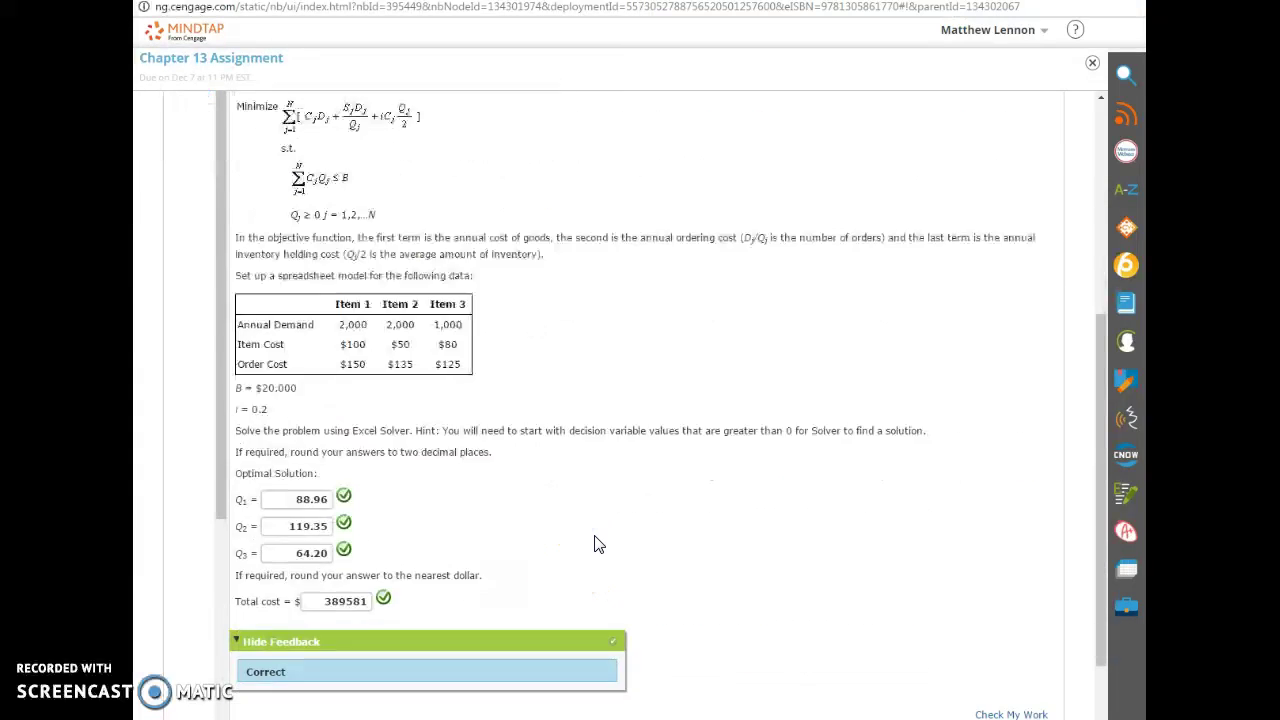
{"action": "key", "text": "alt+Tab"}
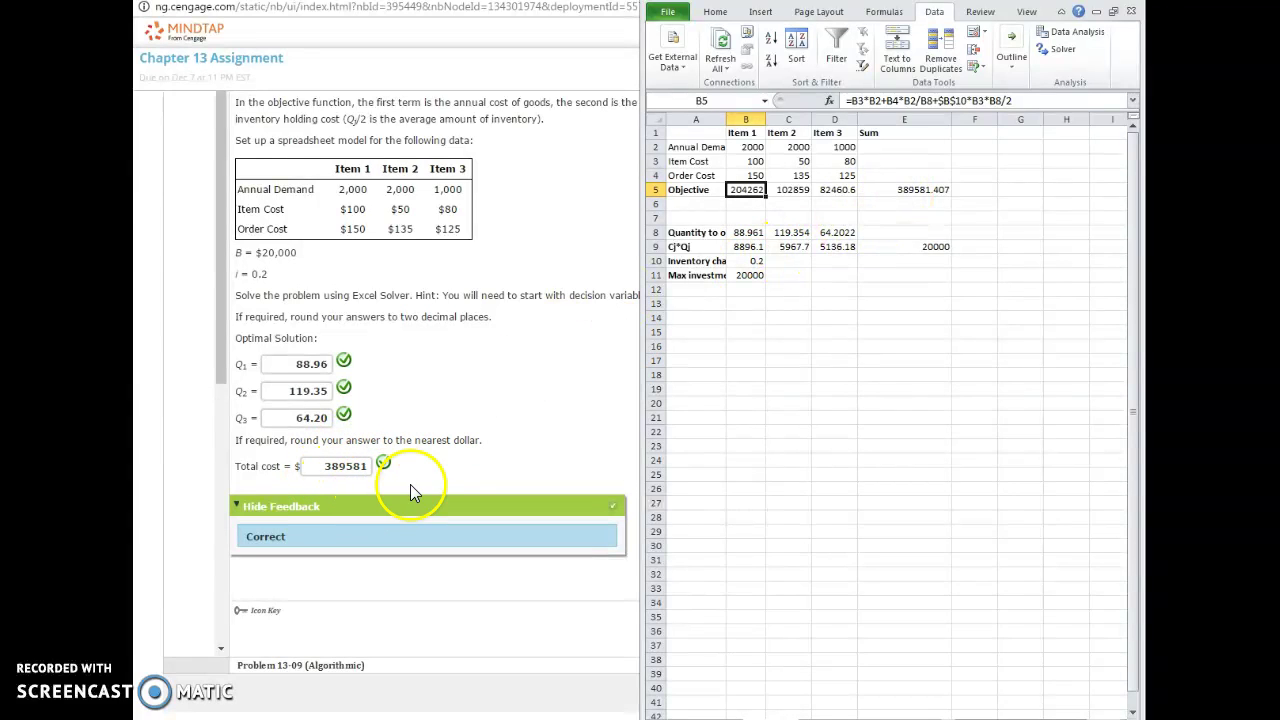
{"action": "left_click", "coordinate": [565, 443]}
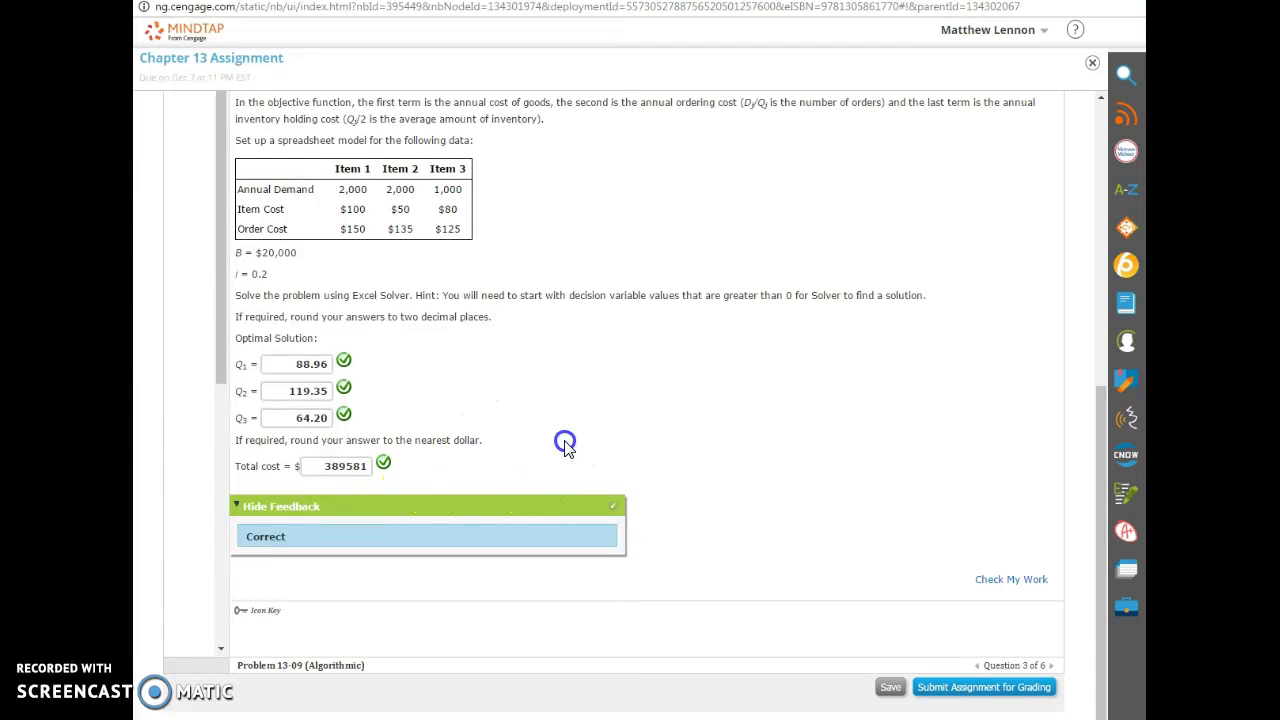
{"action": "scroll", "coordinate": [565, 447], "scroll_direction": "up", "scroll_amount": 3}
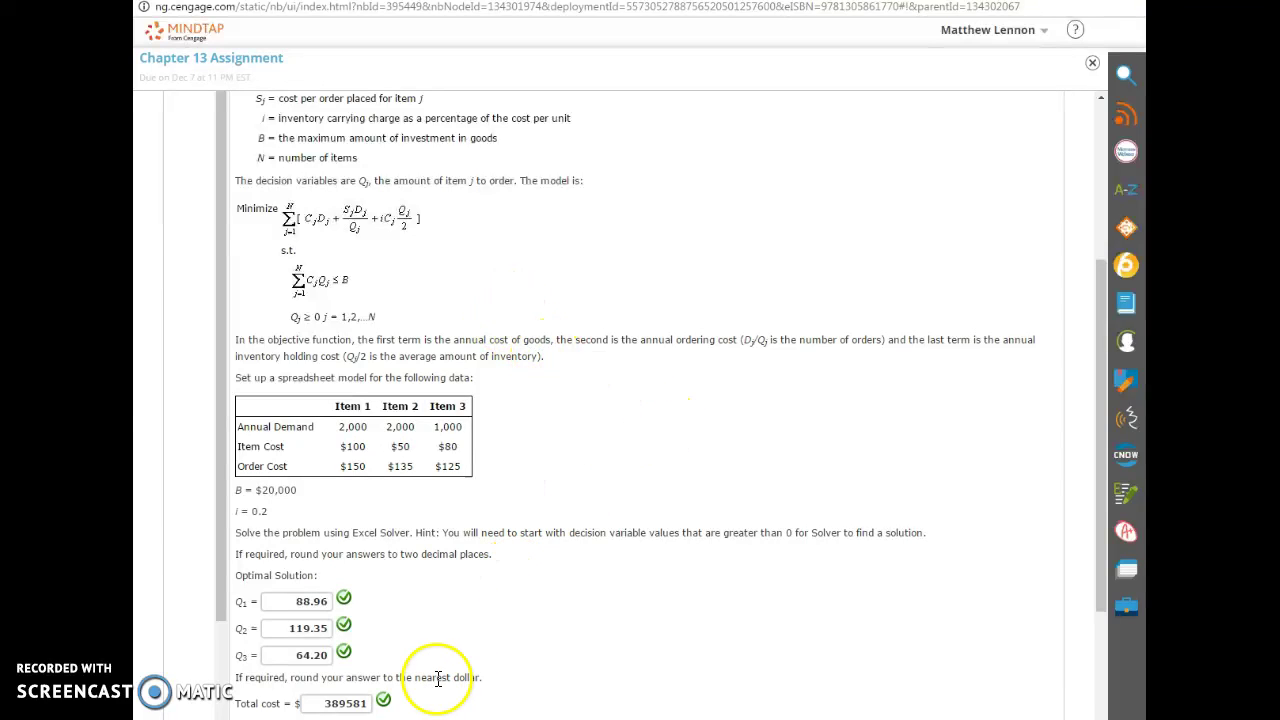
{"action": "scroll", "coordinate": [362, 570], "scroll_direction": "up", "scroll_amount": 3}
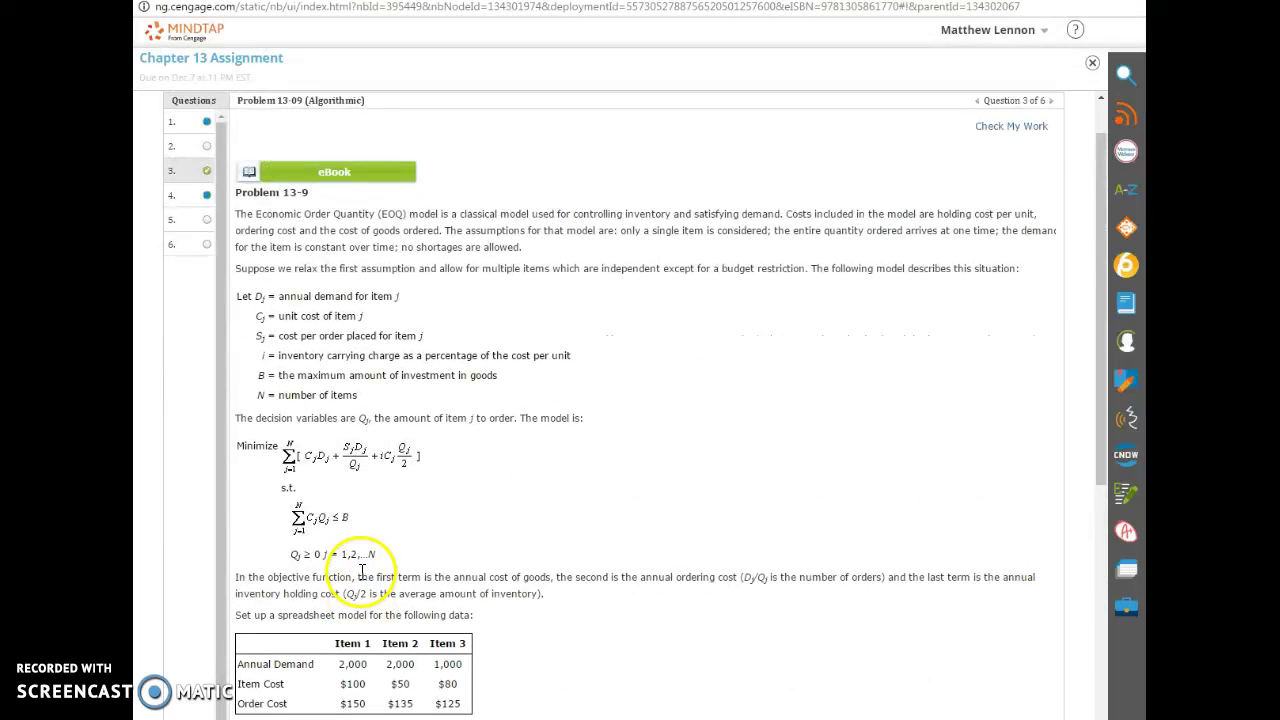